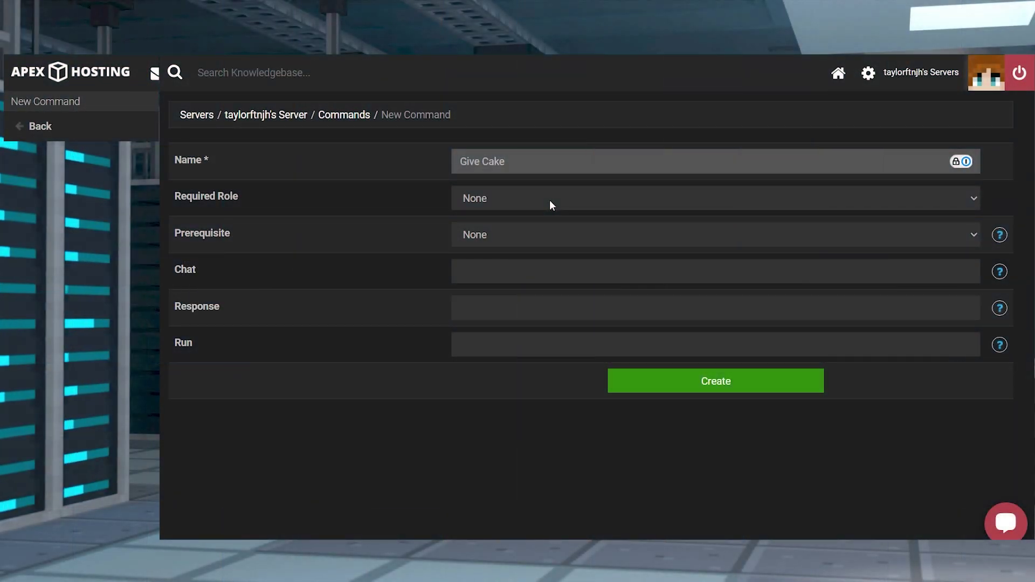
Examine the server's existing commands along with their required roles and chat triggers.
left_click(548, 204)
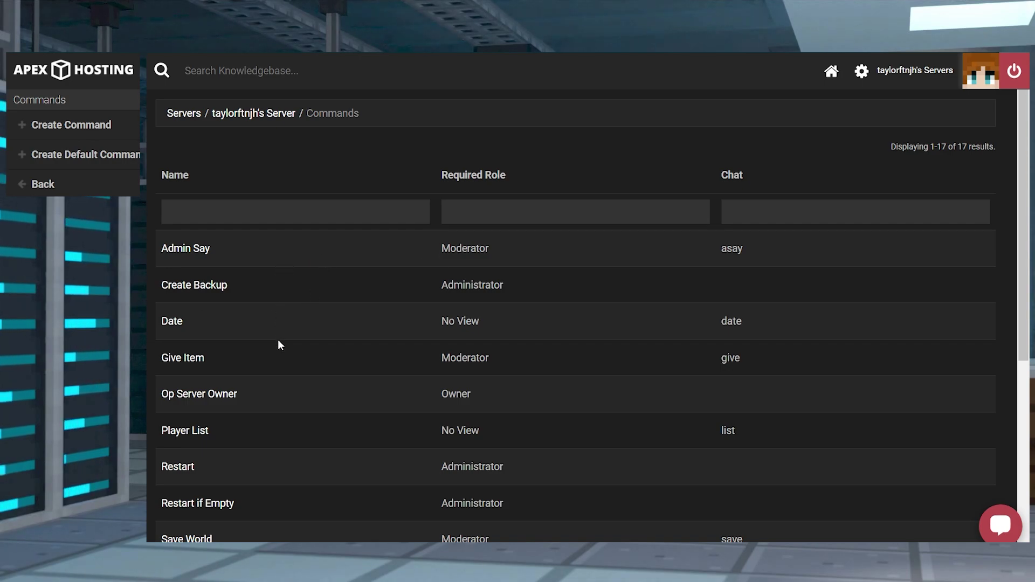
scroll(875, 328, "down", 6)
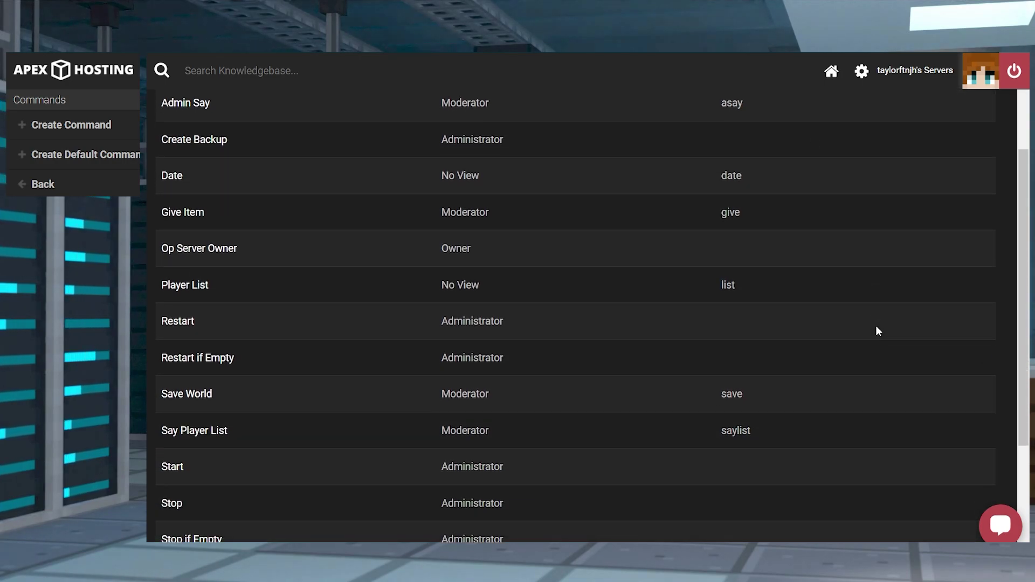
scroll(875, 329, "up", 6)
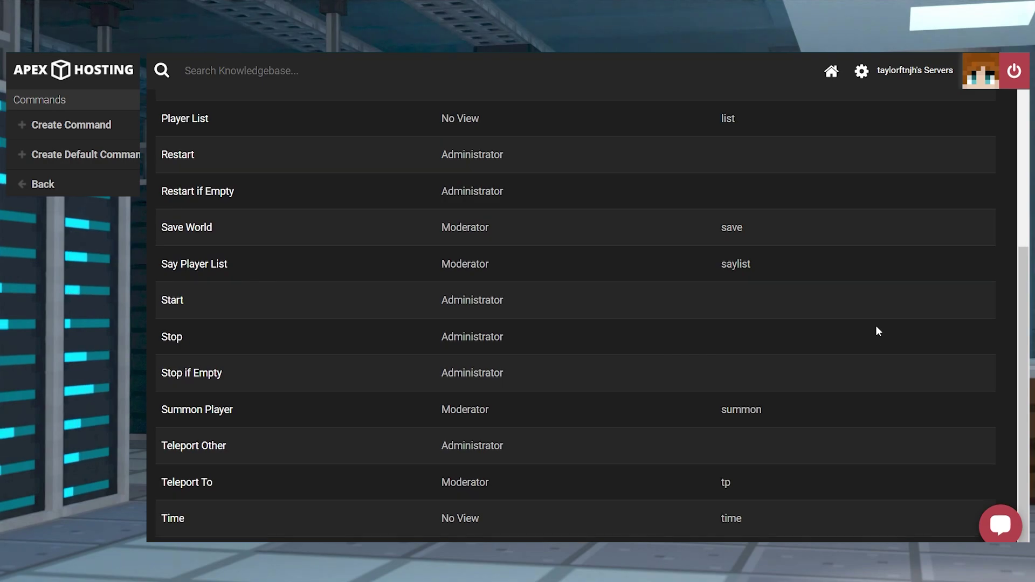
scroll(875, 331, "down", 6)
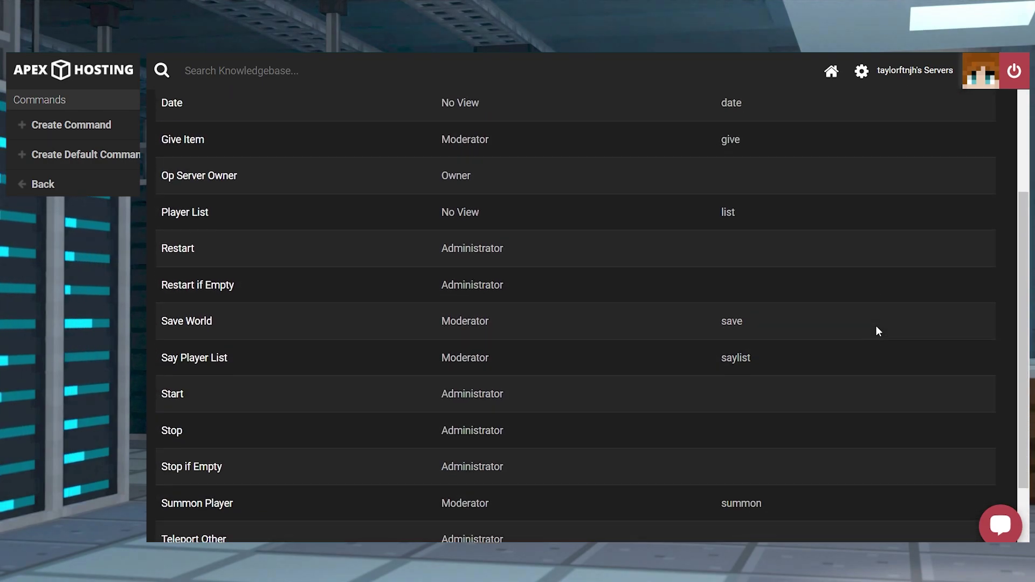
scroll(875, 331, "up", 6)
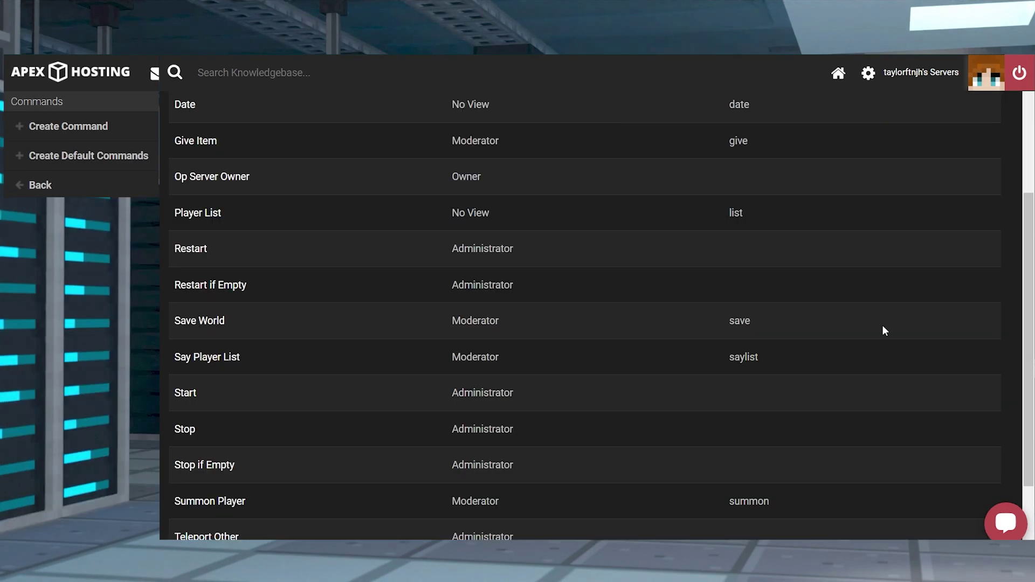
scroll(882, 325, "down", 3)
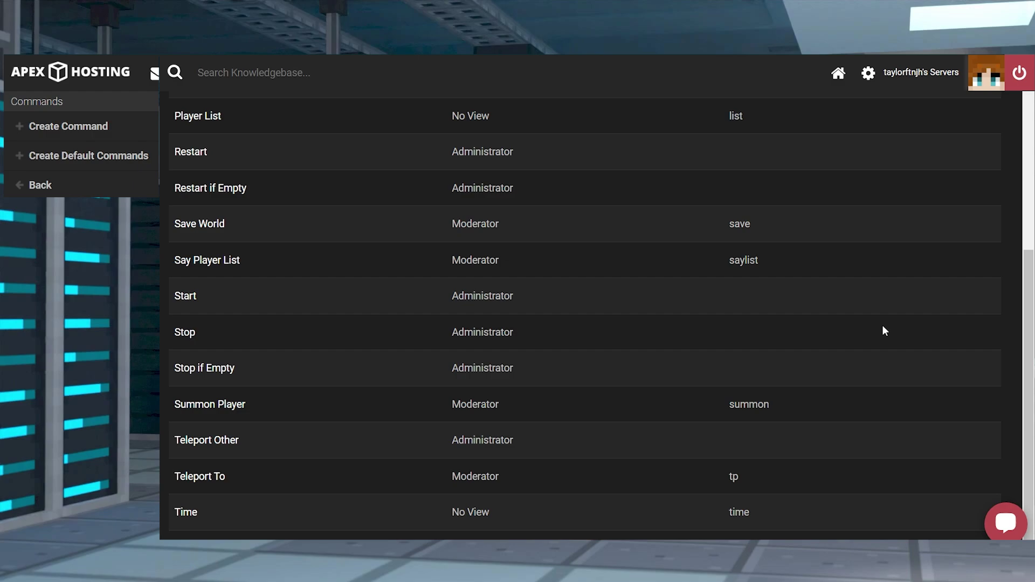
scroll(883, 326, "up", 5)
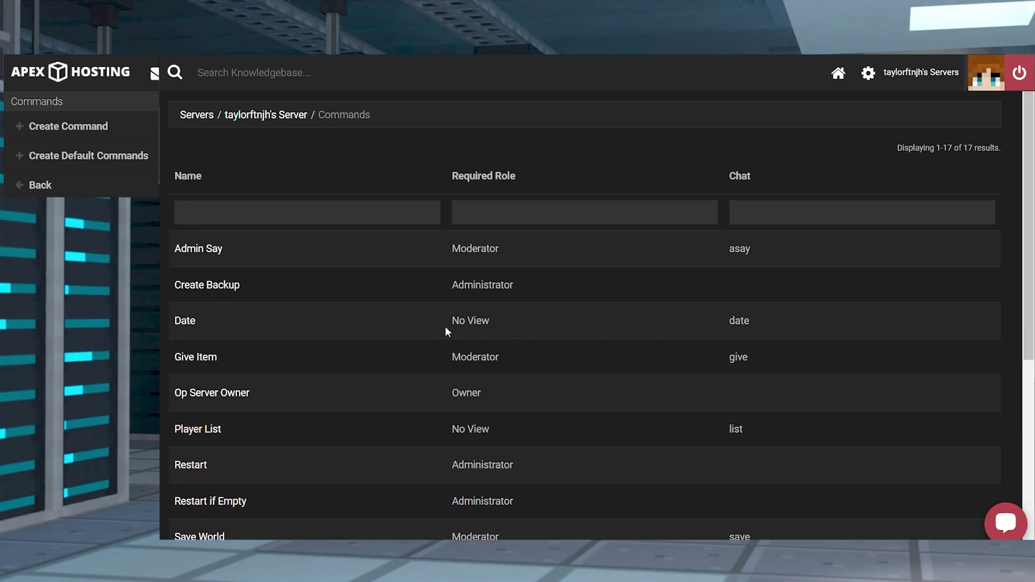
Start a new custom server command and name it "Give Cake".
left_click(125, 129)
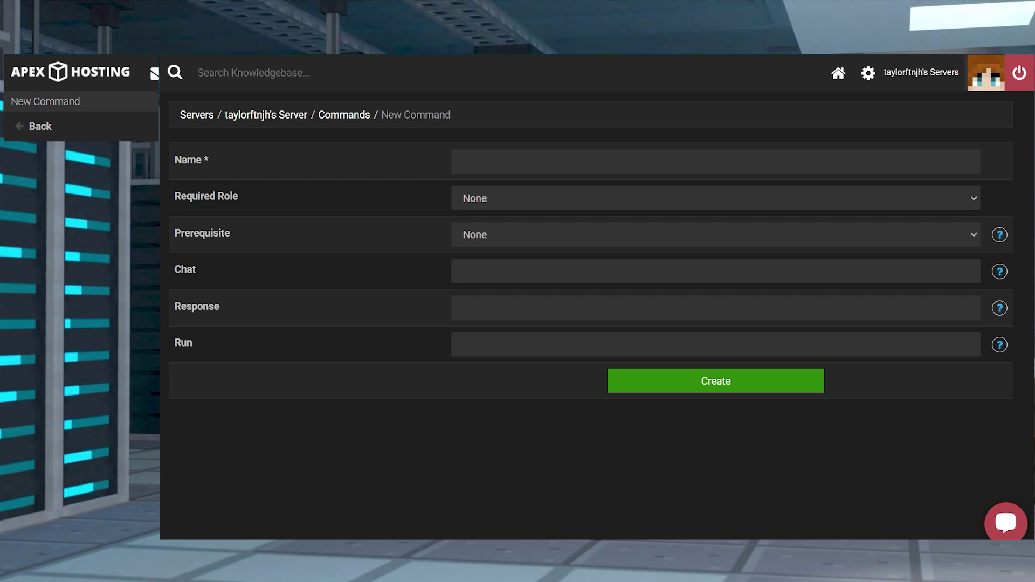
left_click(504, 156)
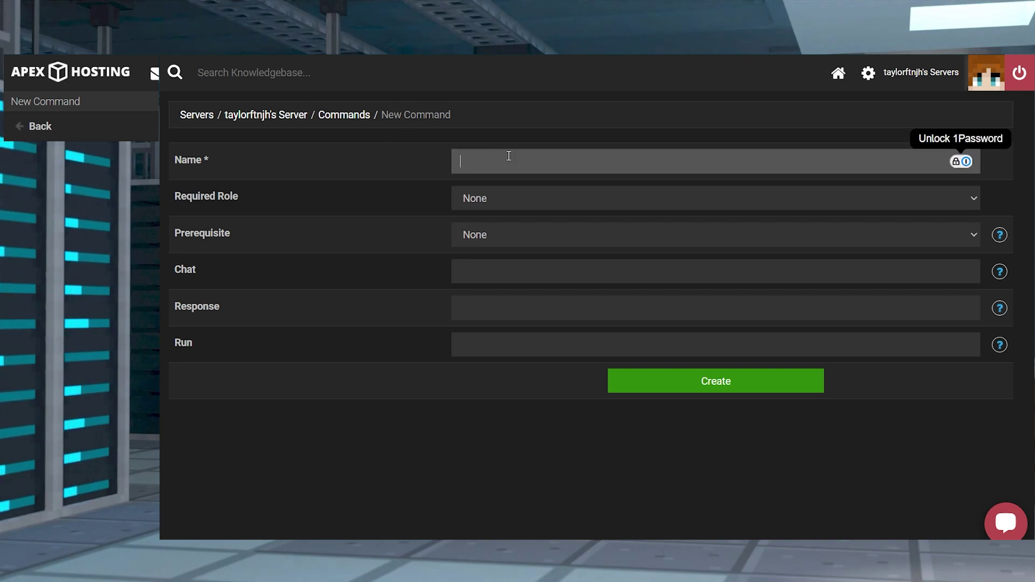
type("Give Cake")
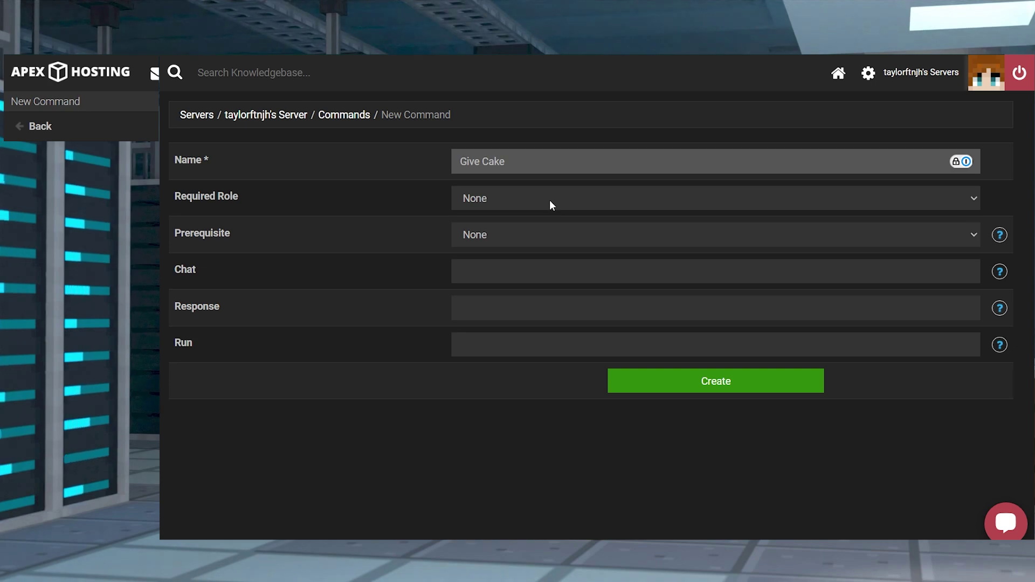
Review the role and prerequisite options for the new command, keeping both Required Role and Prerequisite at None.
left_click(549, 200)
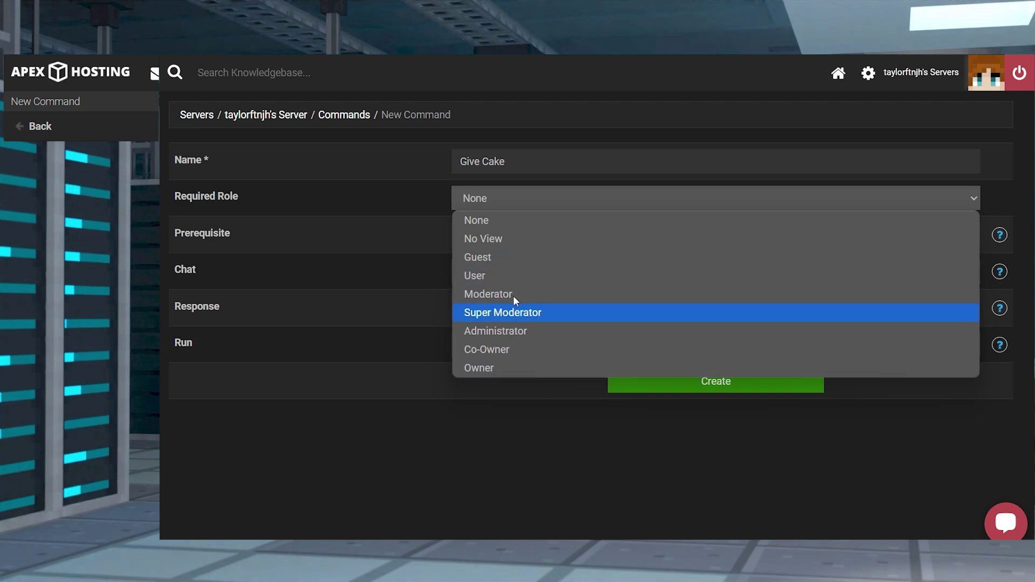
left_click(496, 220)
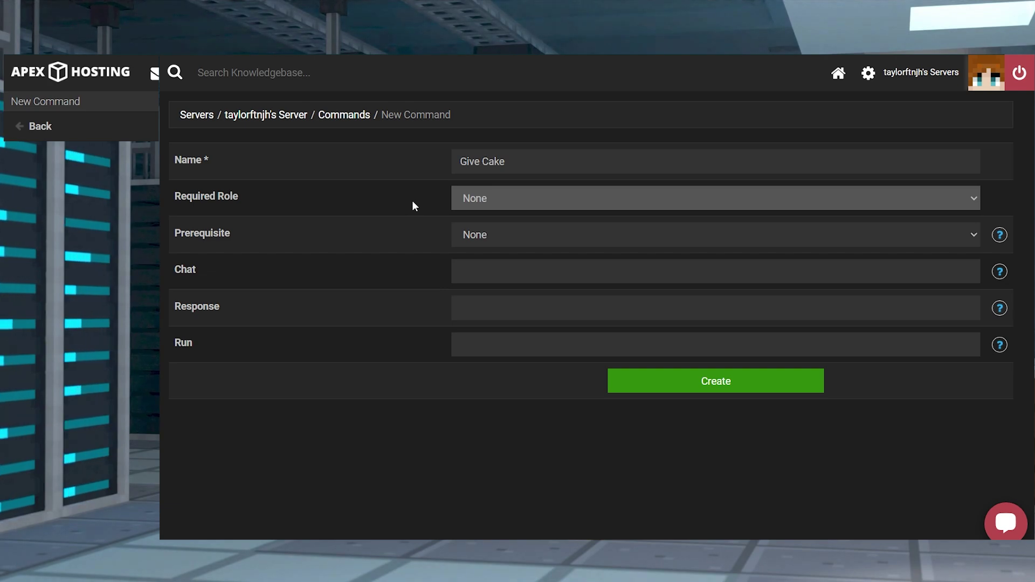
left_click(494, 231)
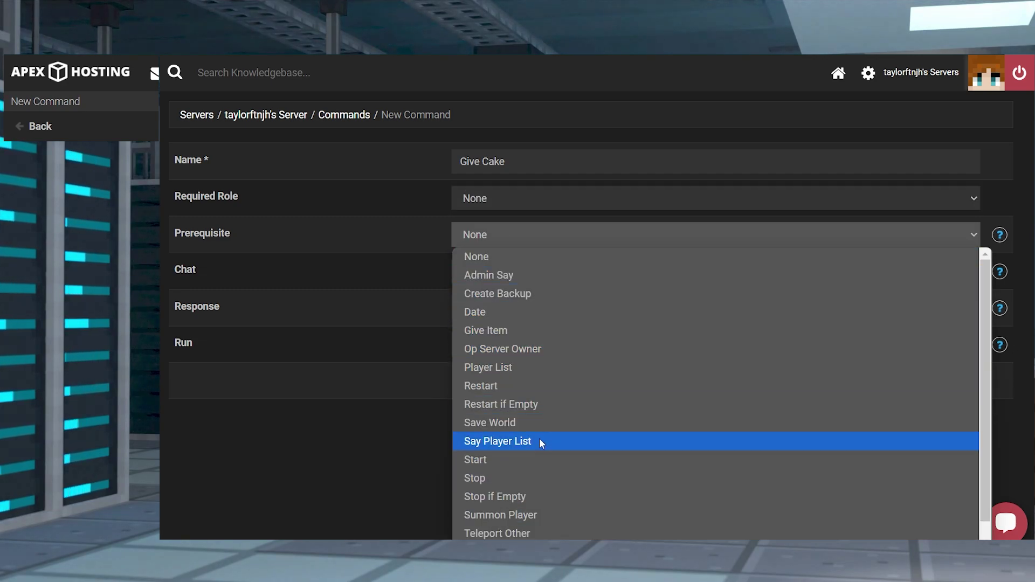
scroll(538, 464, "down", 1)
scroll(538, 478, "up", 1)
left_click(494, 235)
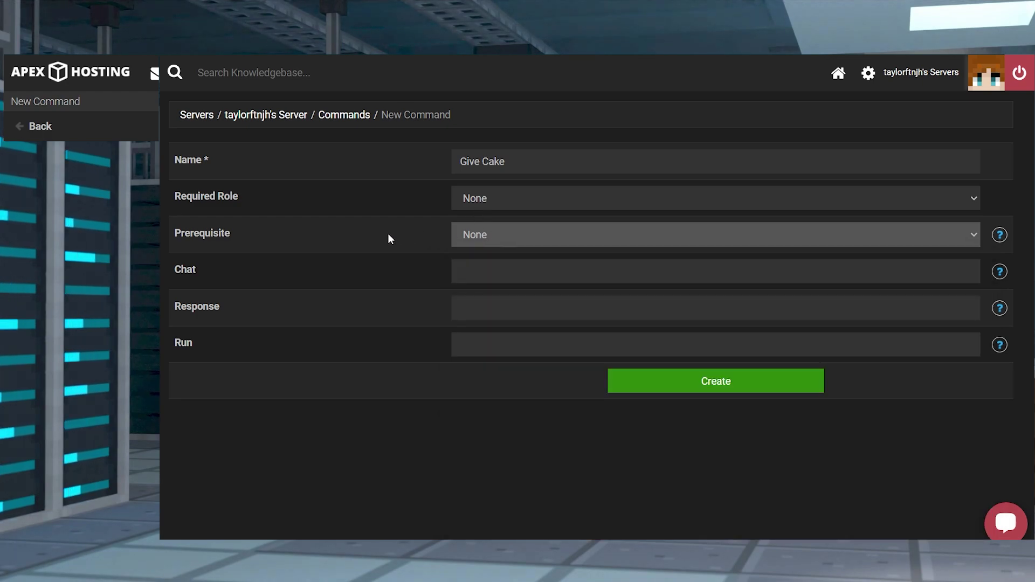
Set the command's chat trigger to "cake", checking the help note for that setting.
key("Tab")
mouse_move(1001, 274)
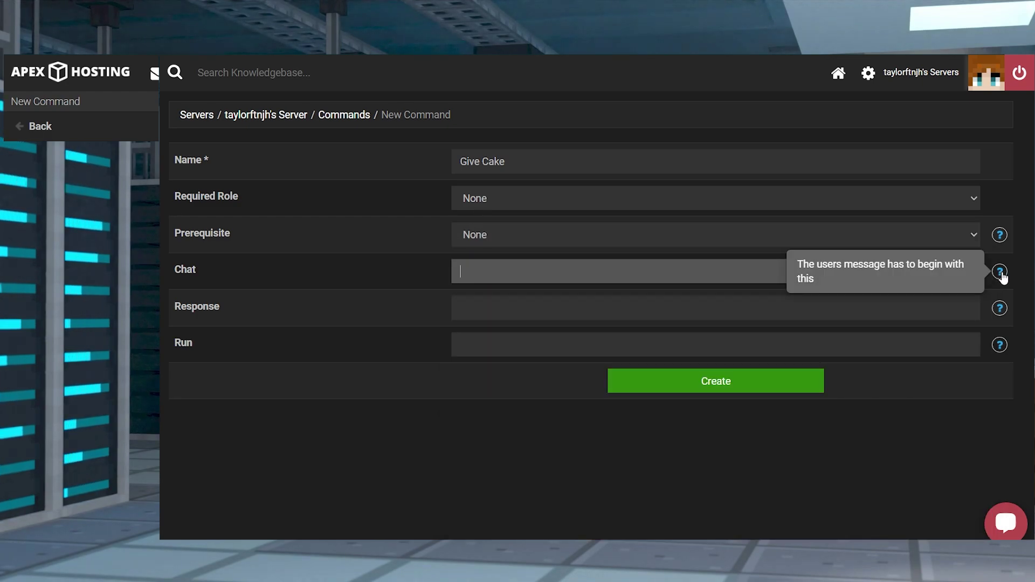
type("c")
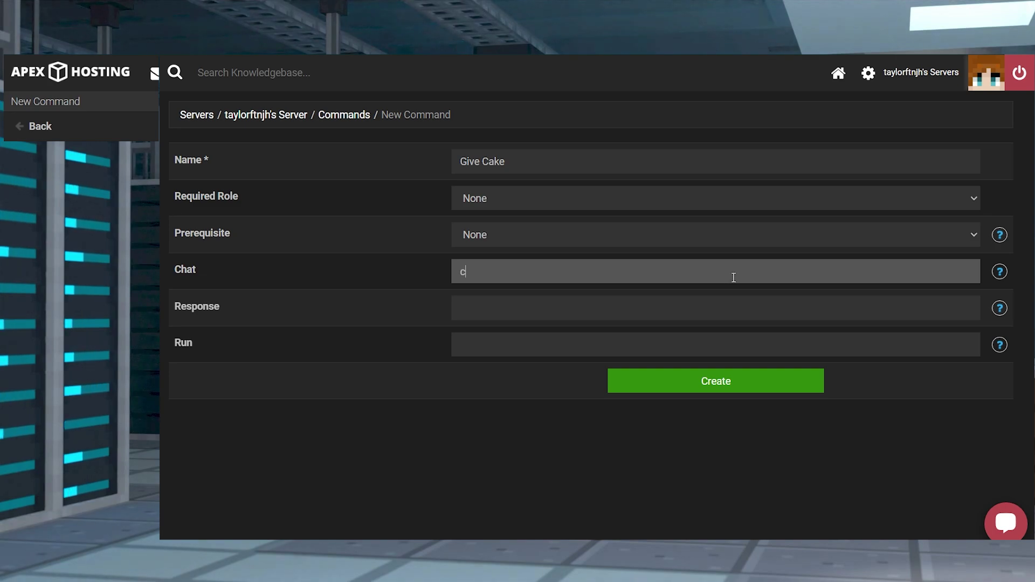
type("ake")
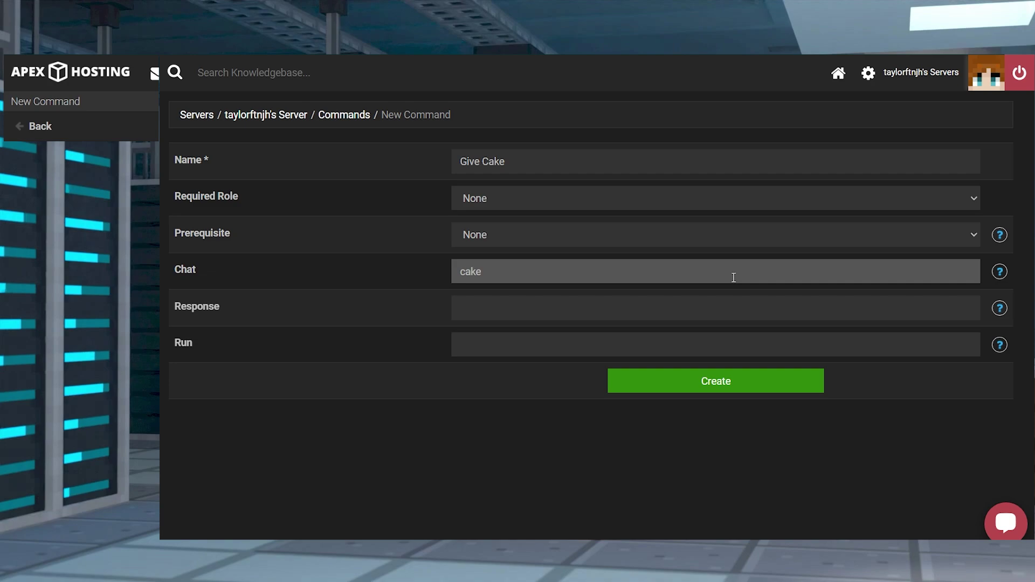
Set the response whispered to the player to "cake you say?".
left_click(878, 303)
mouse_move(998, 310)
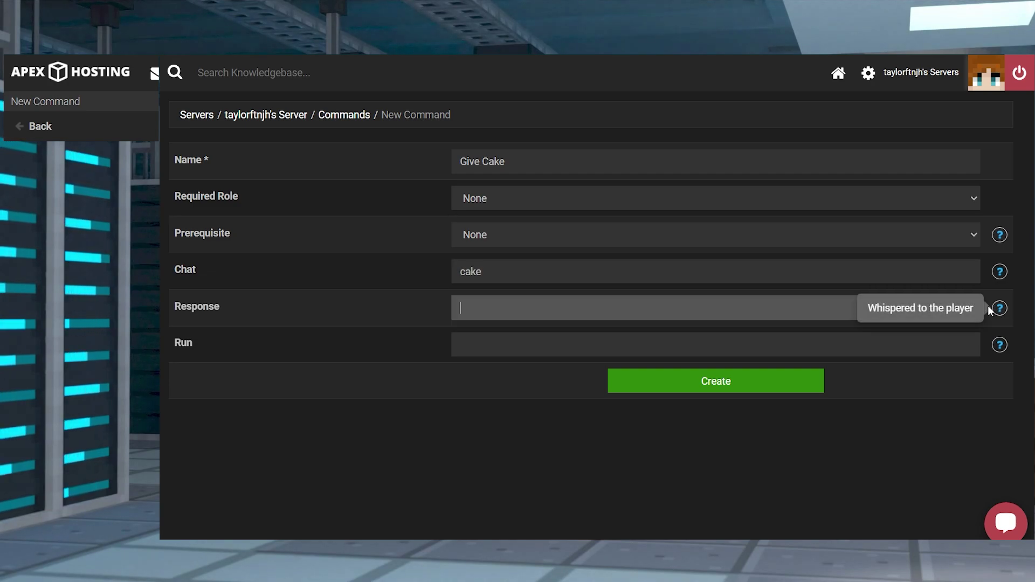
type("c")
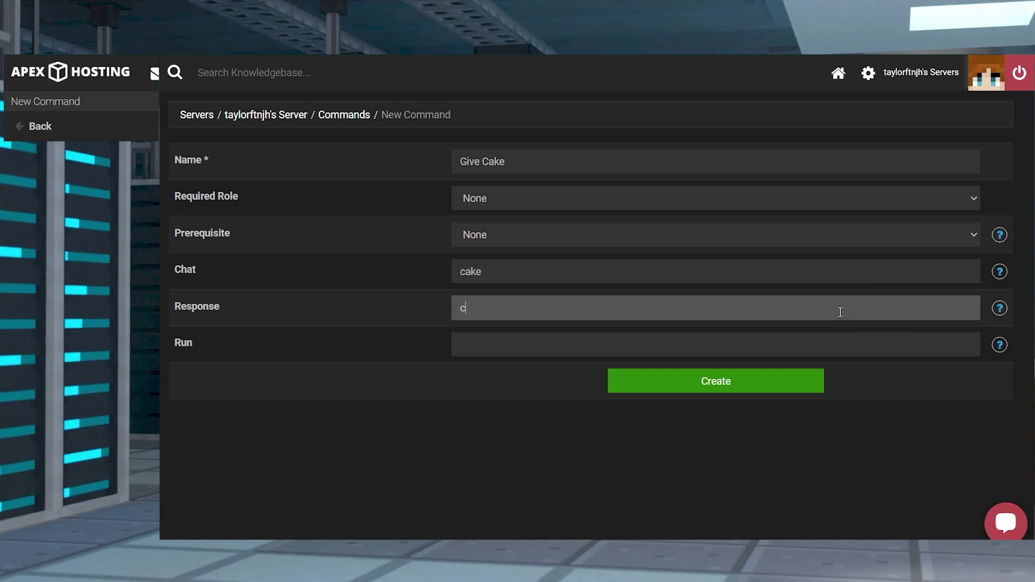
type("ake you say")
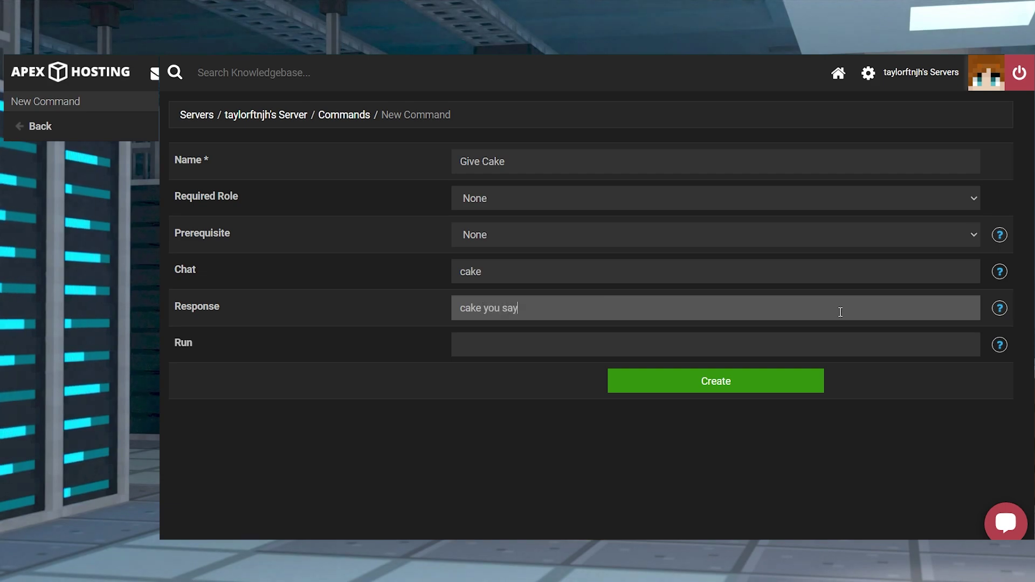
type("?")
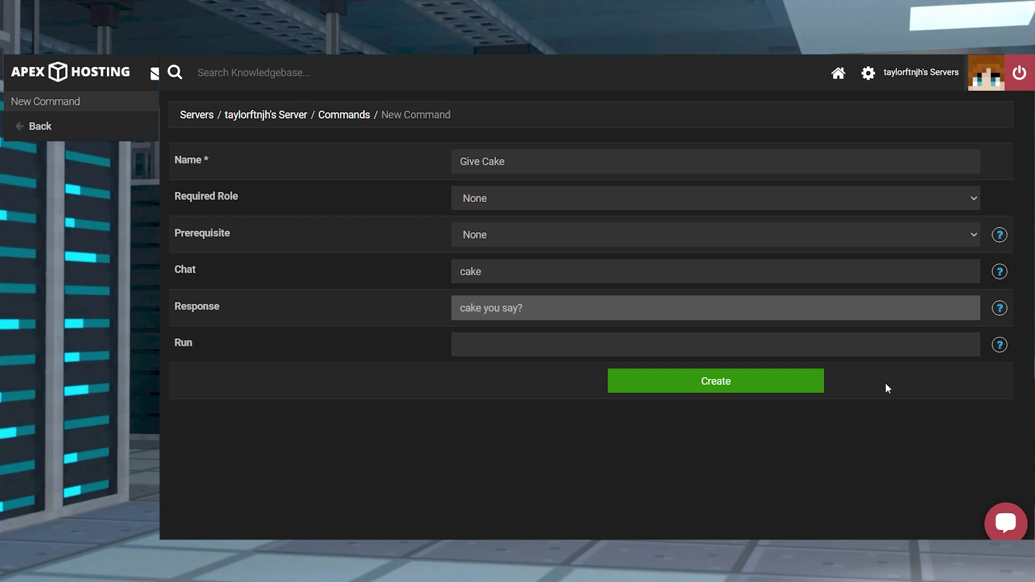
Set the Minecraft command to run as "/give %n minecraft:cake 1" and create the custom command.
left_click(999, 345)
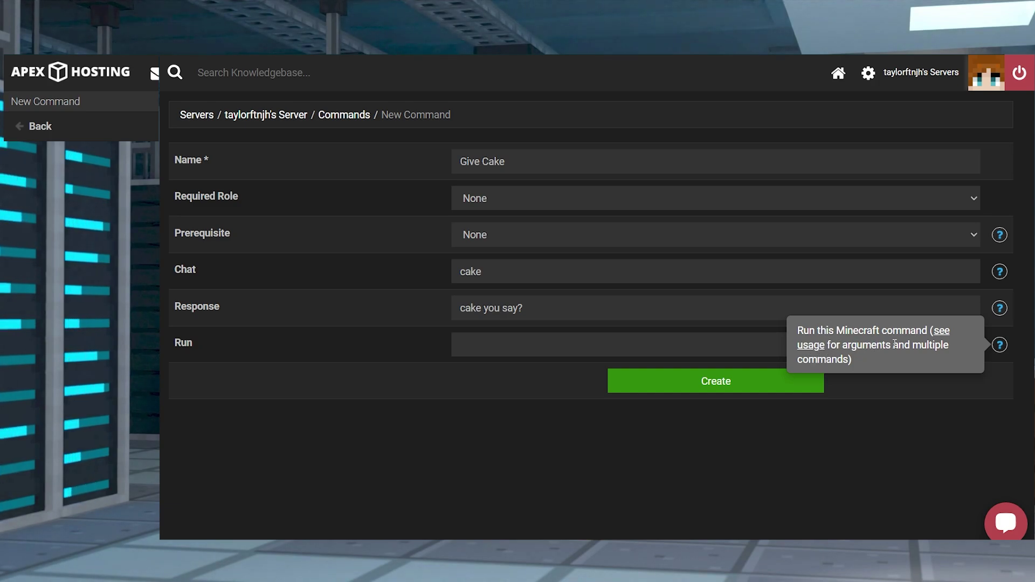
left_click(730, 342)
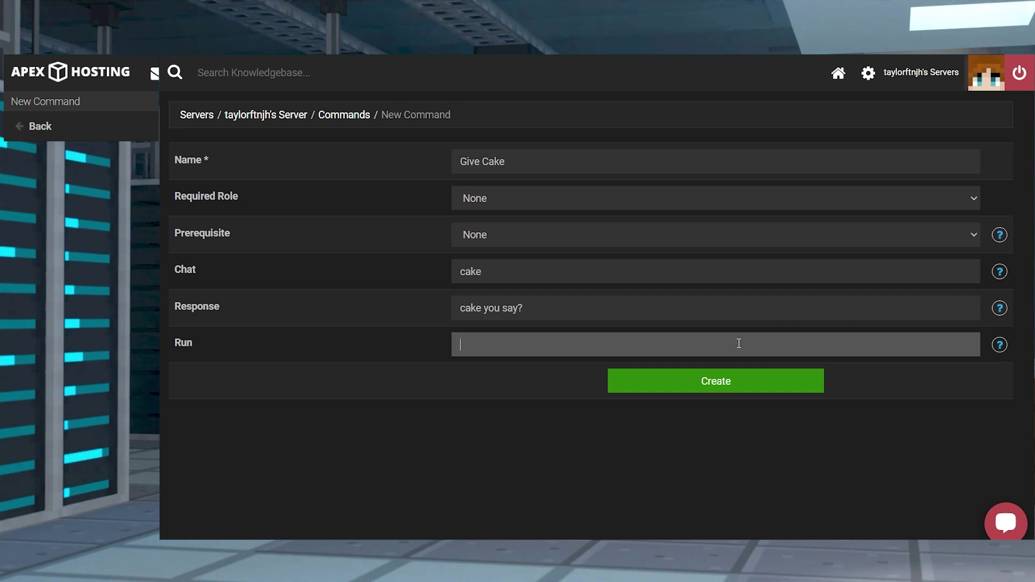
type("/")
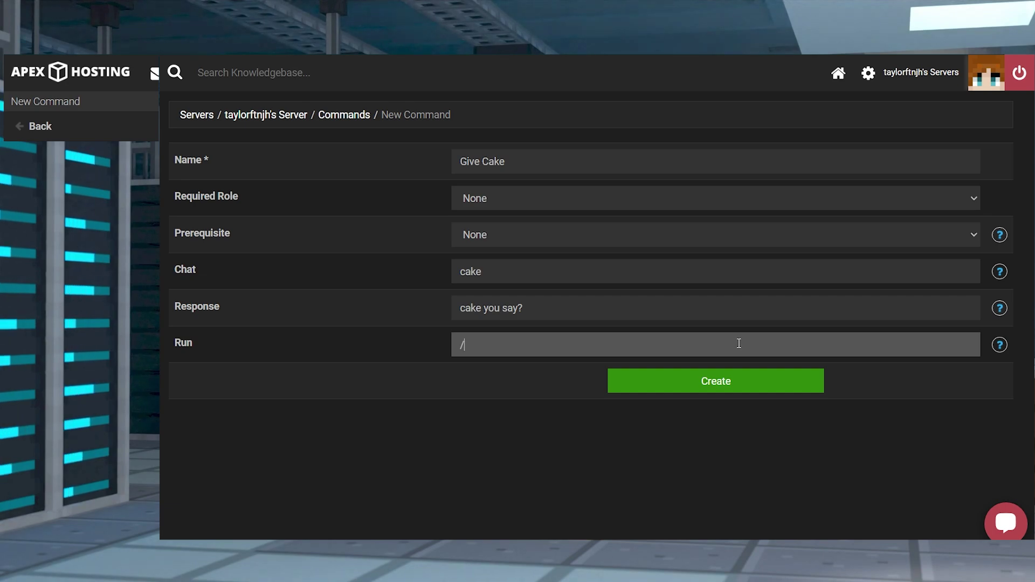
type("give")
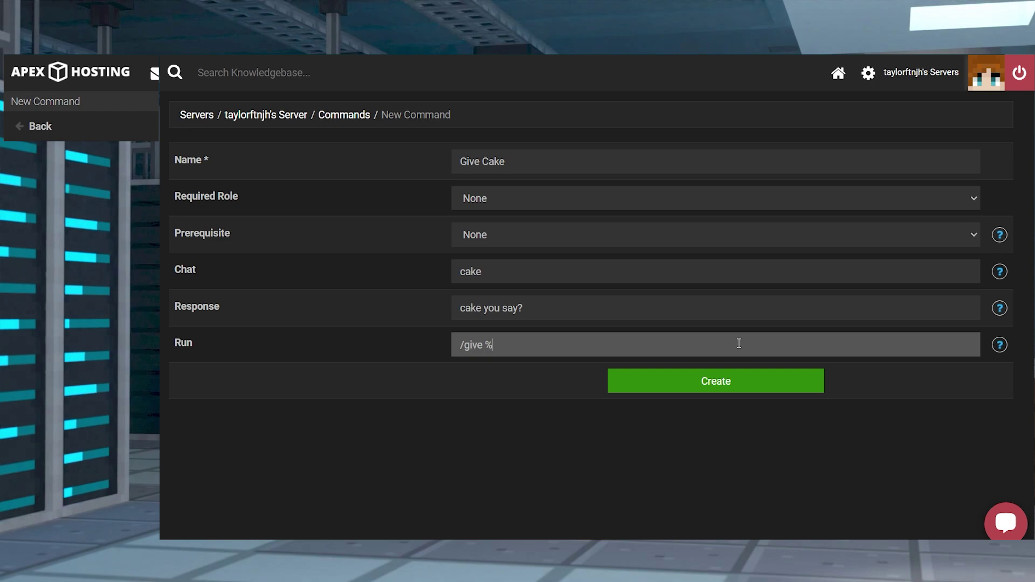
type(" %n minecraft")
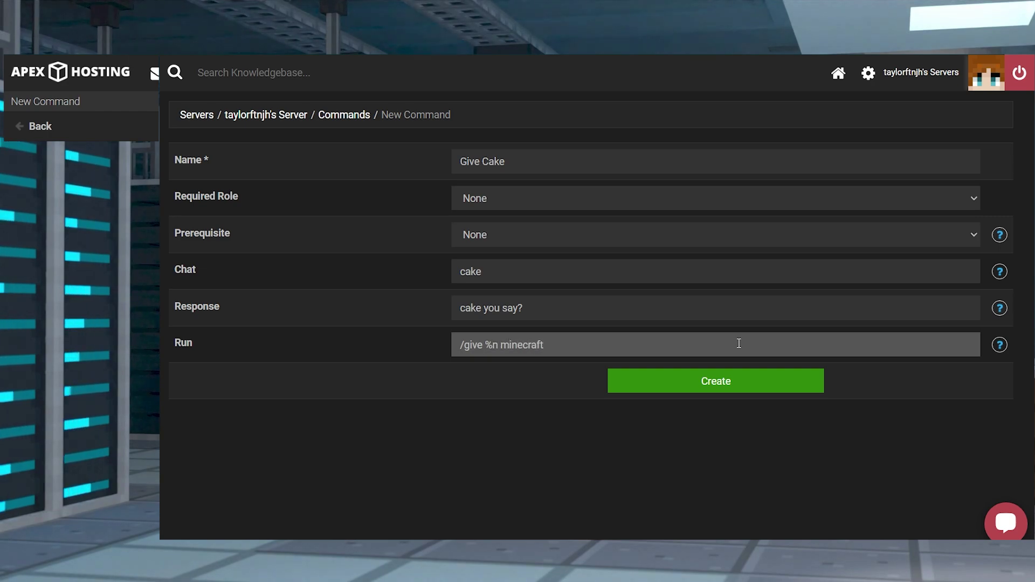
type(":cake")
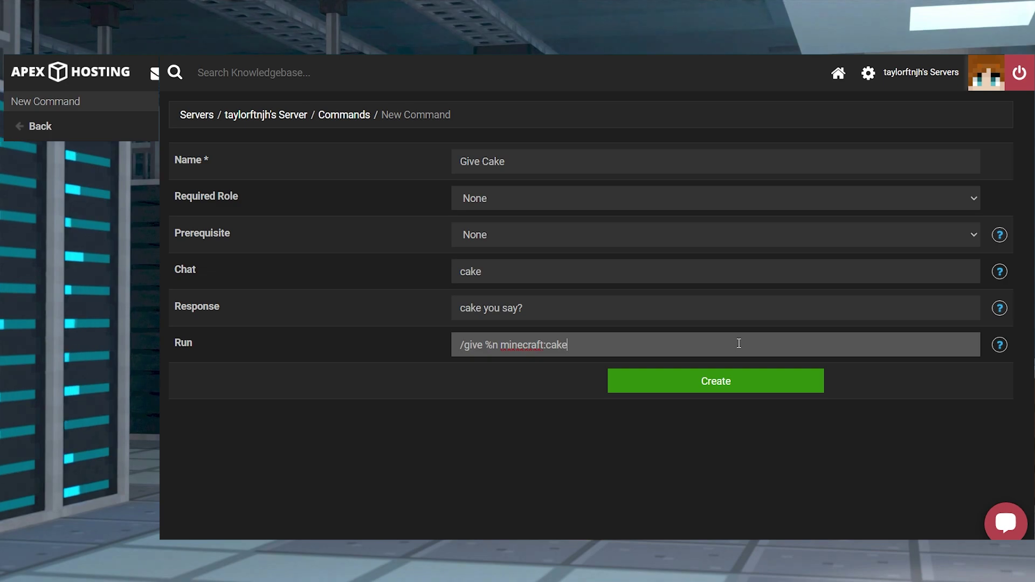
type(" 1")
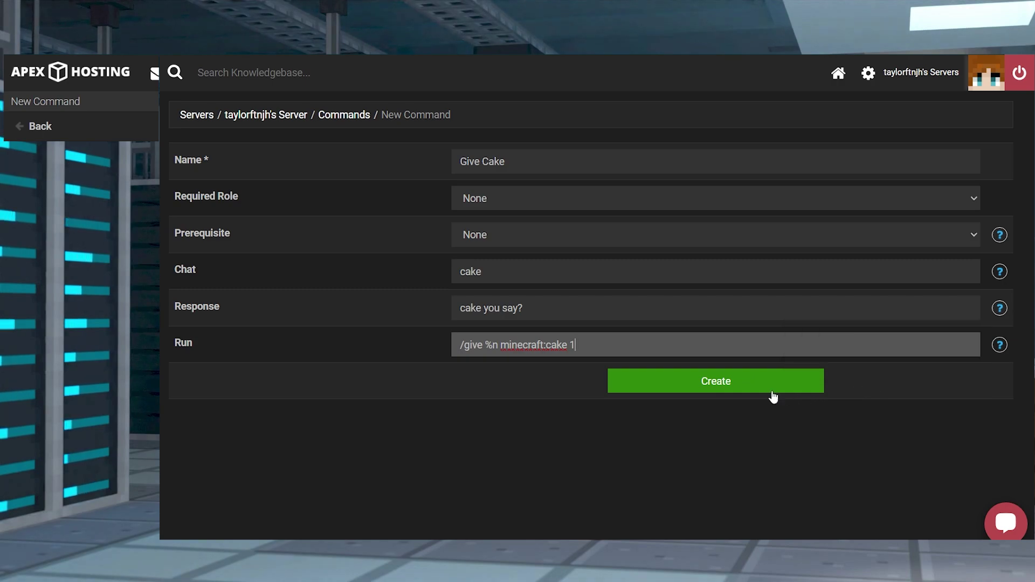
left_click(744, 387)
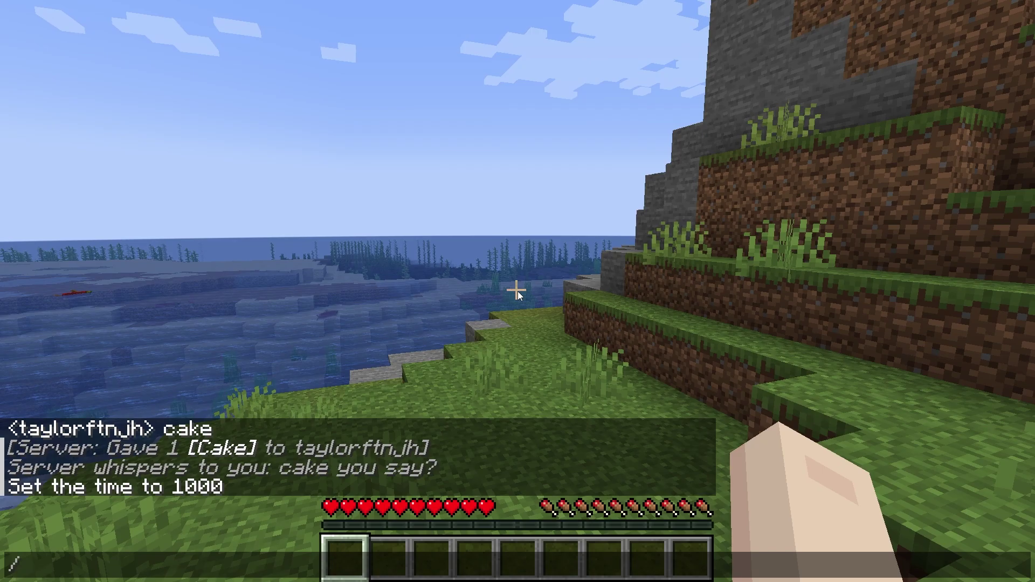
Switch to Minecraft and send "cake" in the game chat to test the custom command.
type("cake")
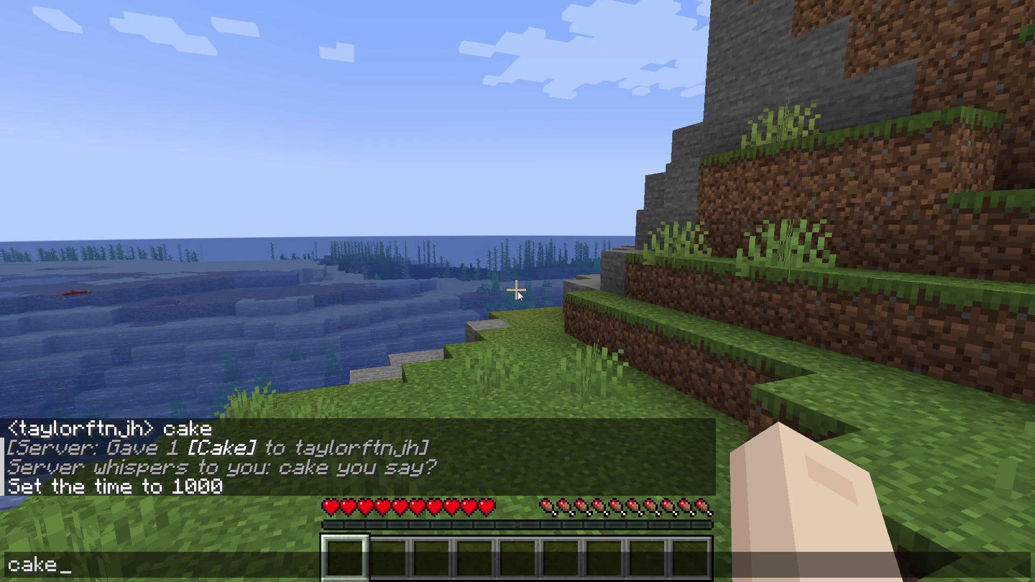
key("Return")
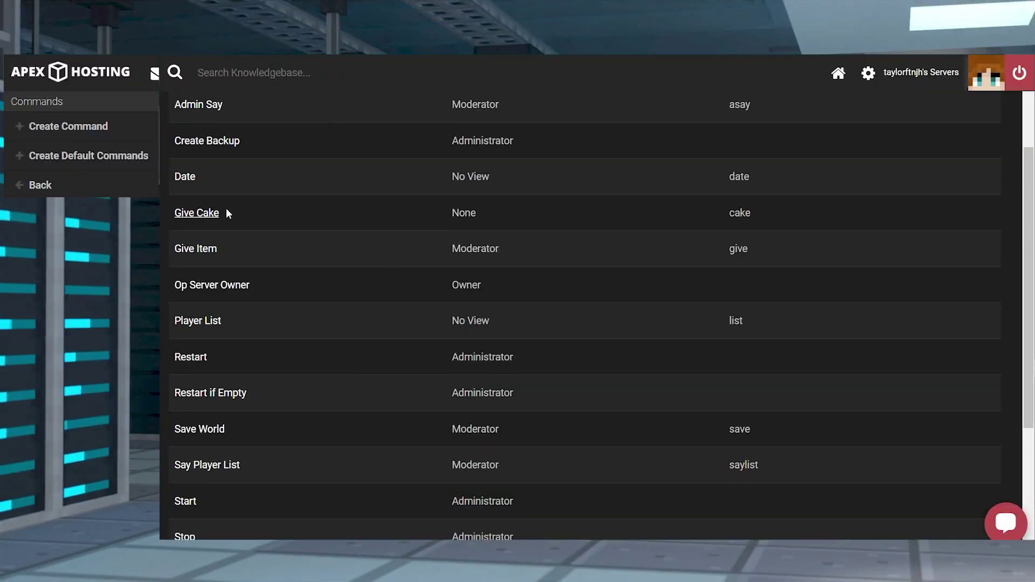
Switch back to the Apex Hosting panel and look through the updated commands list, including the Give Cake entry.
scroll(795, 244, "up", 3)
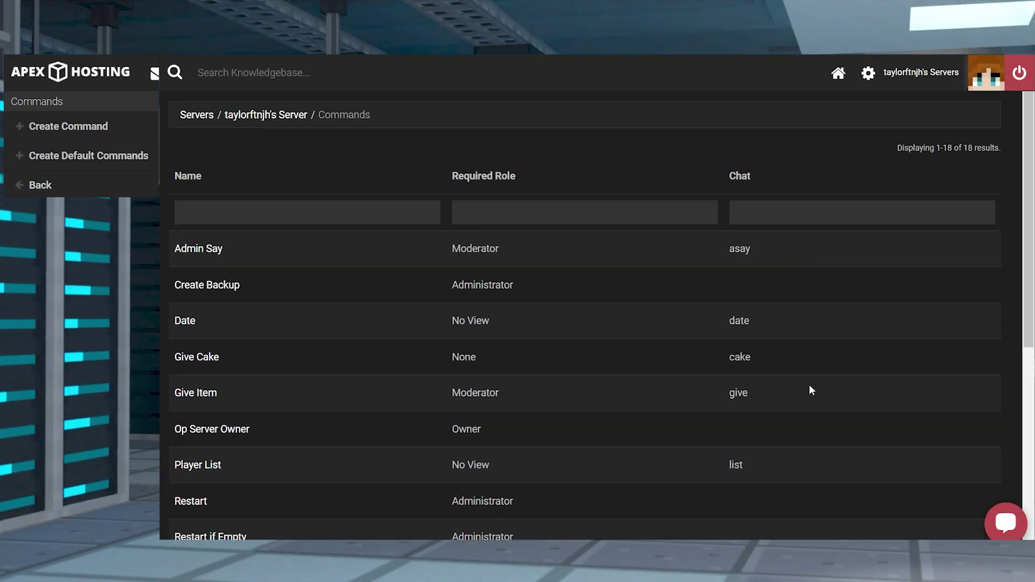
scroll(810, 387, "down", 4)
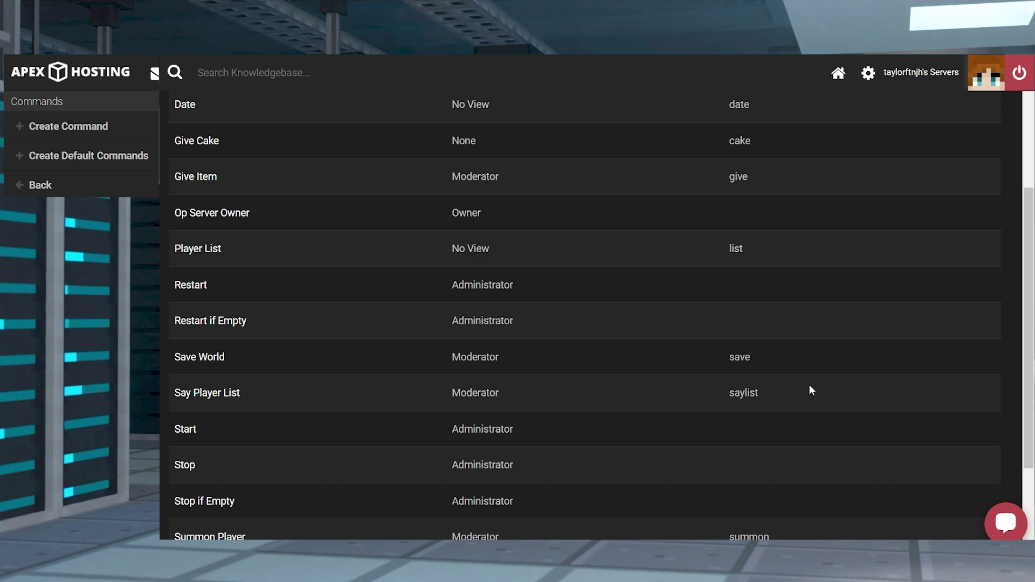
scroll(811, 389, "down", 1)
scroll(811, 389, "down", 1)
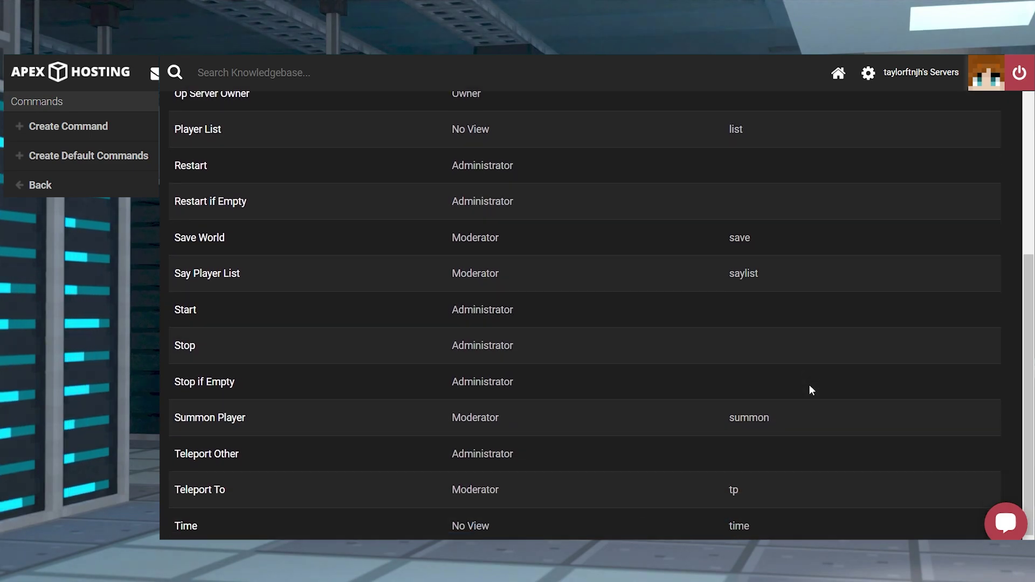
scroll(811, 389, "up", 4)
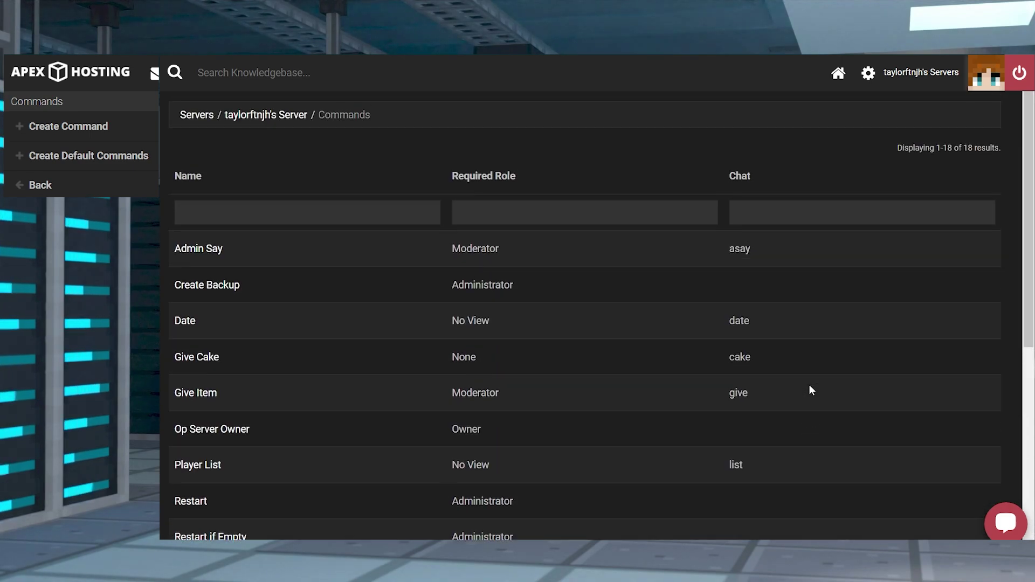